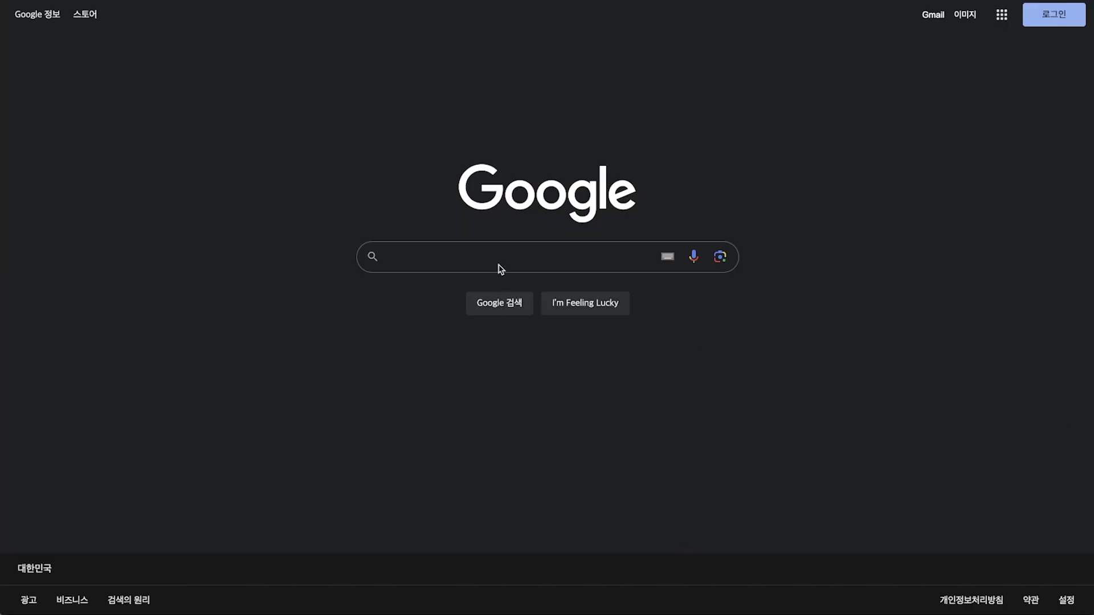
# - Search Google for "zappar" and open the Zapworks WebAR platform site from the results
pyautogui.click(500, 267)
pyautogui.write('zappar')
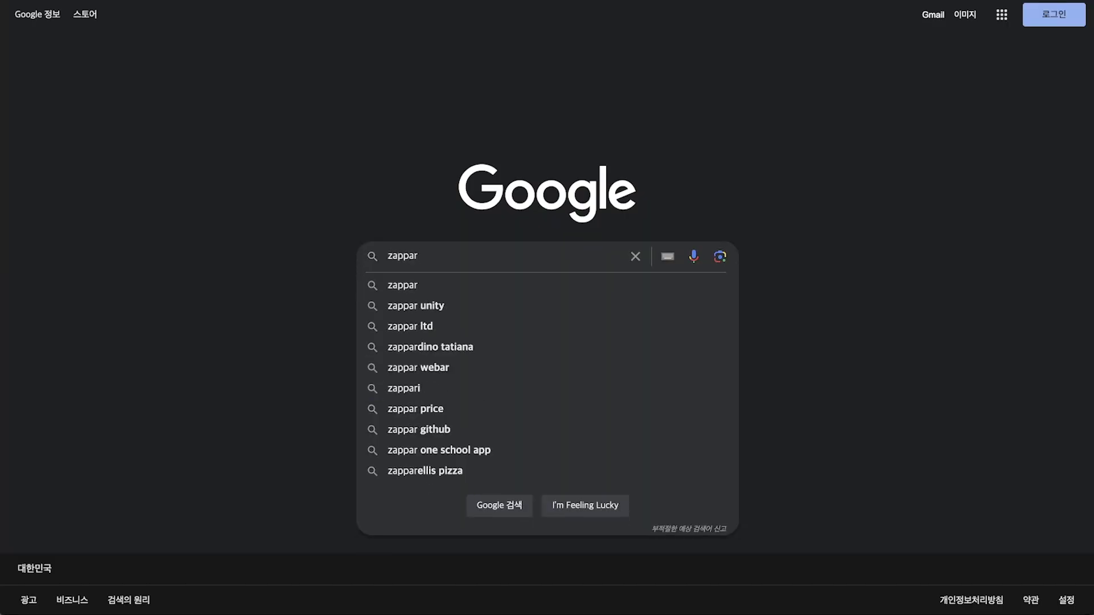
pyautogui.press('Return')
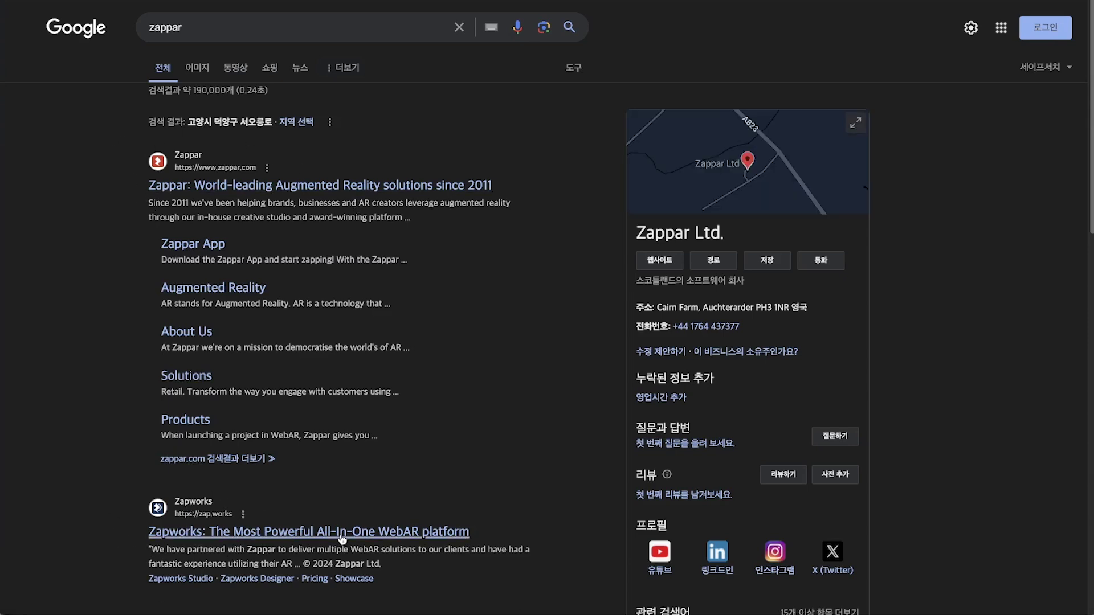
pyautogui.click(454, 532)
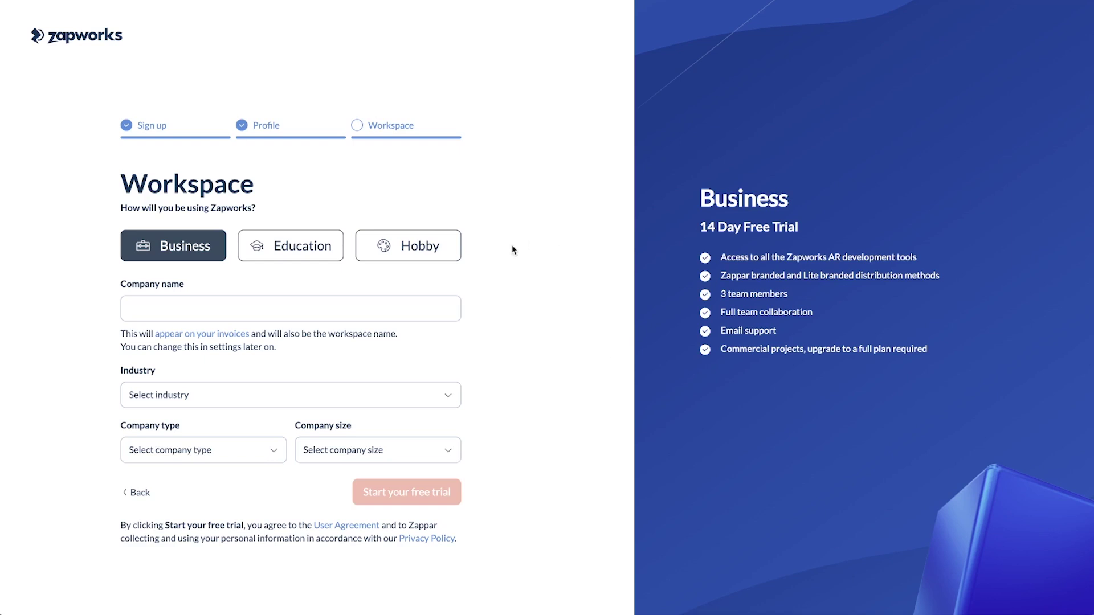
# - Set up a non-commercial Hobby workspace, marking After Effects, Illustrator, Photoshop and Facebook AR Studio as used software, and start the free trial
pyautogui.click(443, 252)
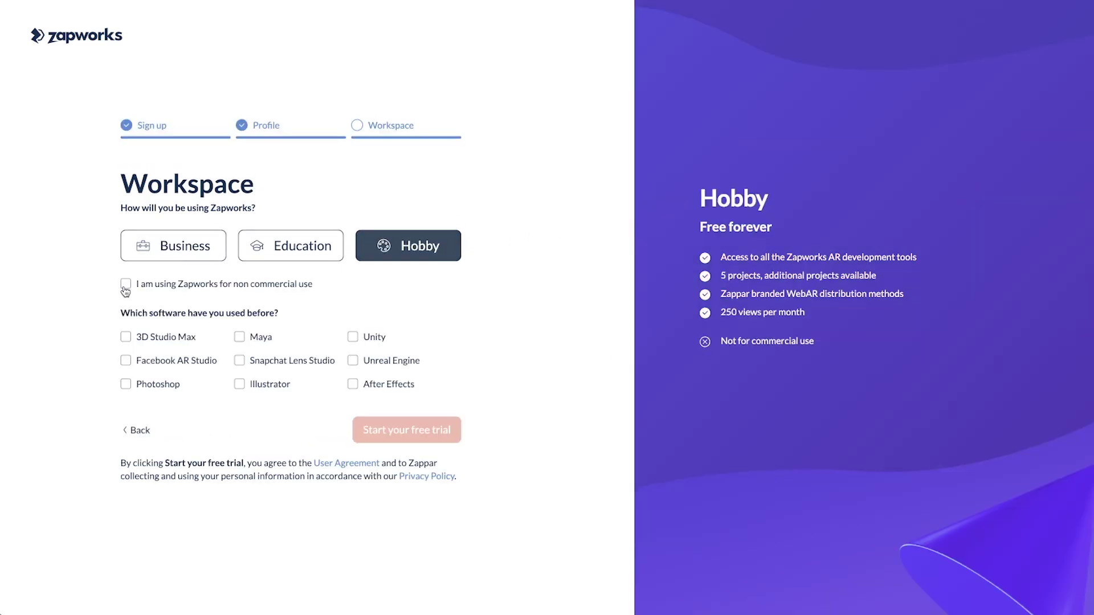
pyautogui.click(125, 284)
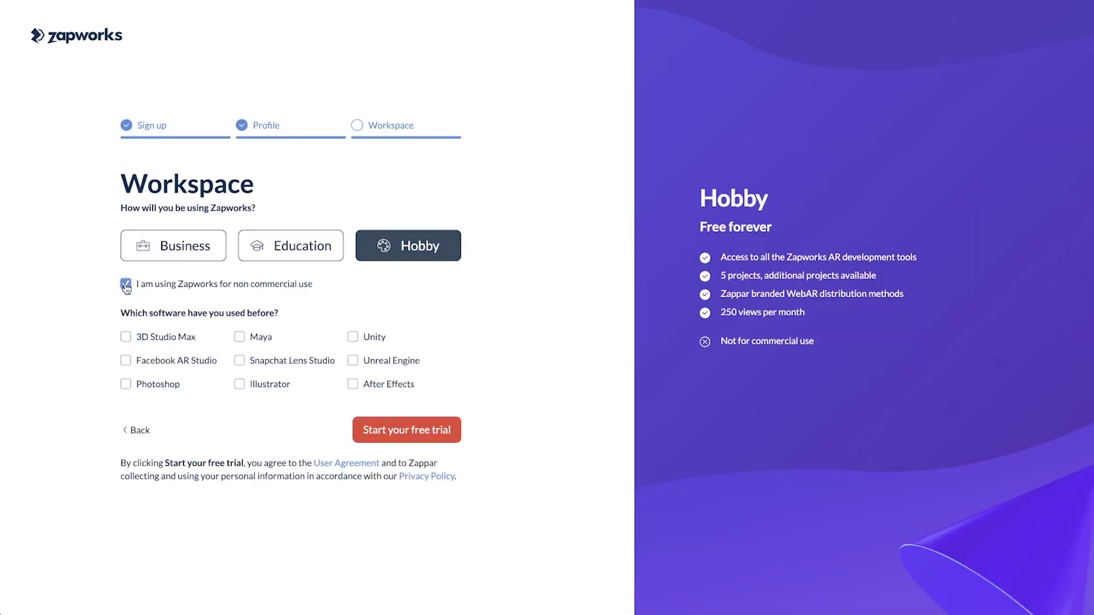
pyautogui.click(351, 385)
pyautogui.click(238, 386)
pyautogui.click(125, 384)
pyautogui.click(126, 361)
pyautogui.click(421, 436)
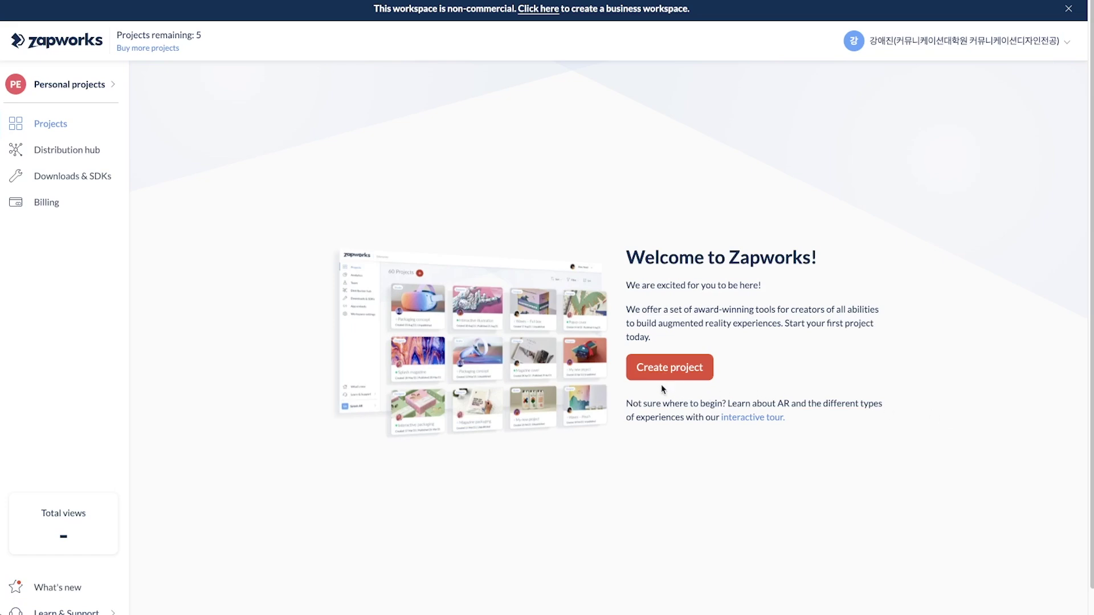
# - Create a new project of the Designer type
pyautogui.click(688, 370)
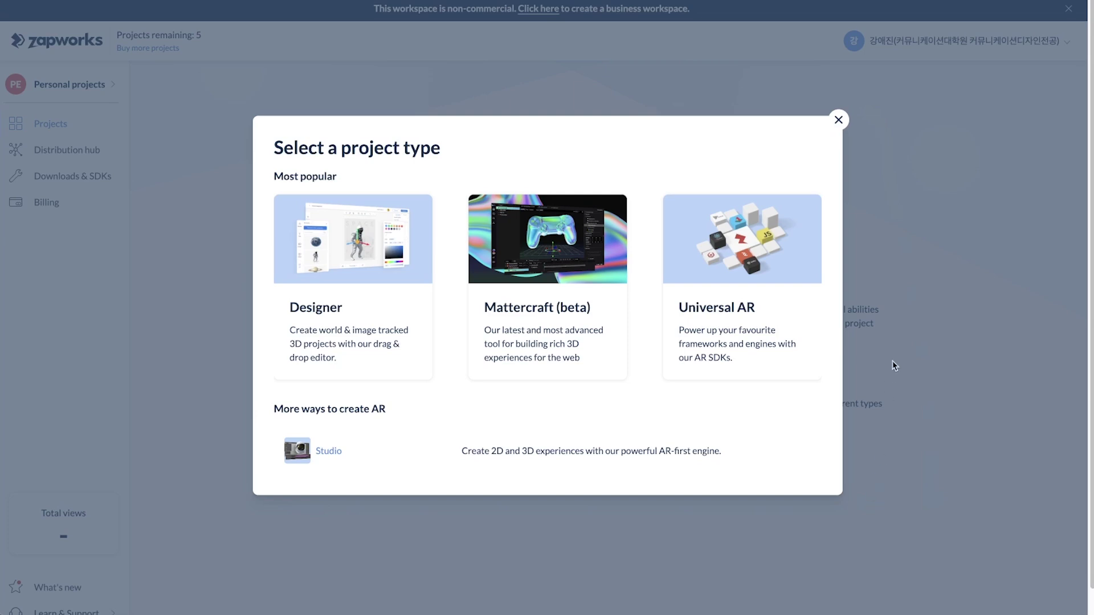
pyautogui.moveTo(354, 297)
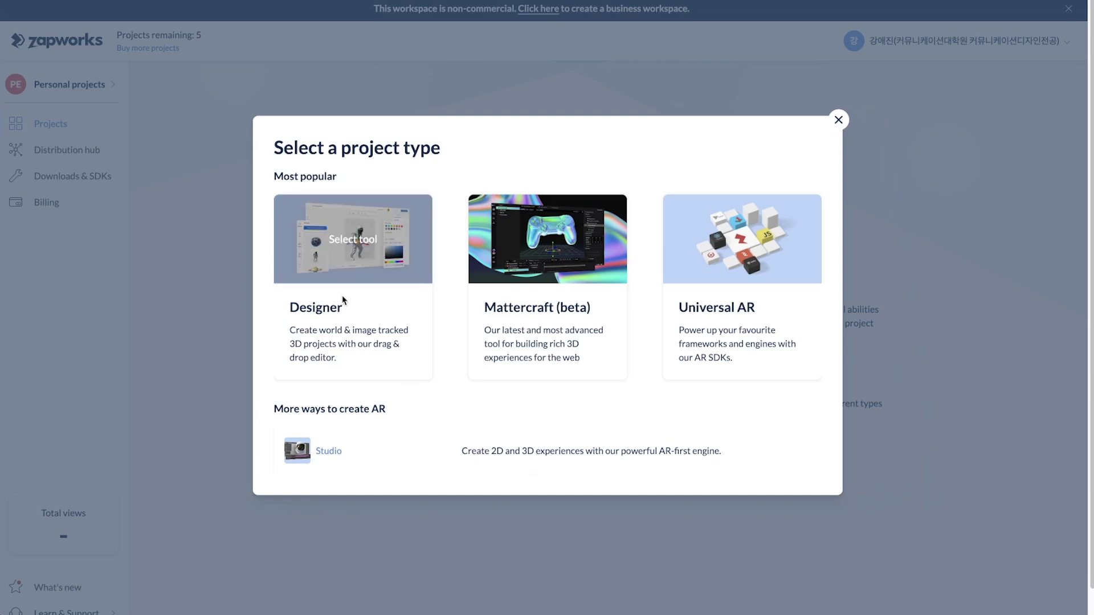
pyautogui.click(366, 271)
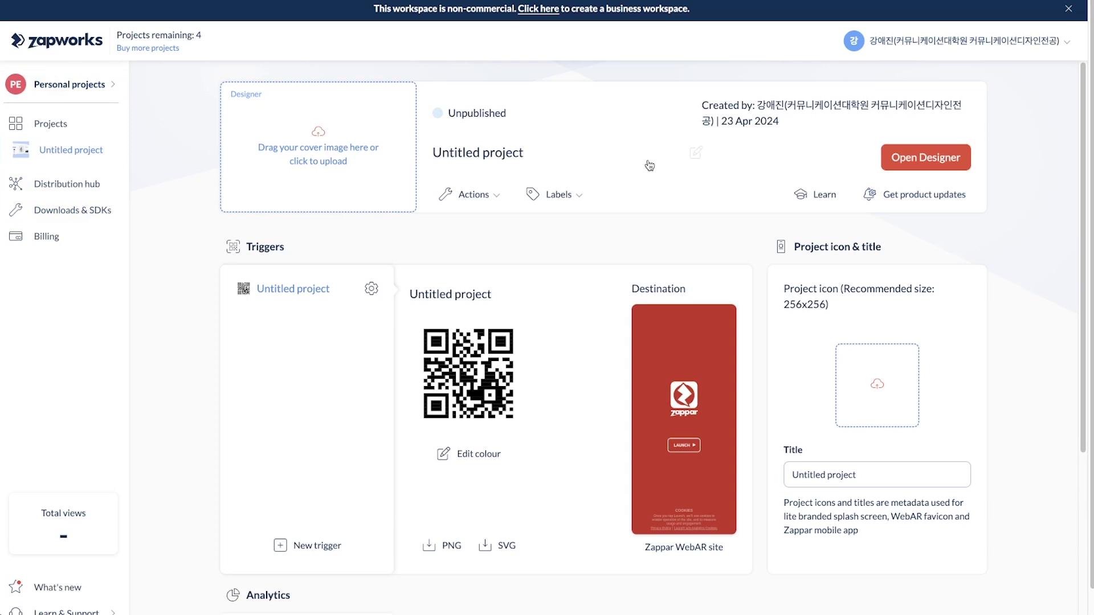
# - Rename the untitled project as "WebAR test"
pyautogui.click(697, 160)
pyautogui.moveTo(561, 154); pyautogui.dragTo(402, 155)
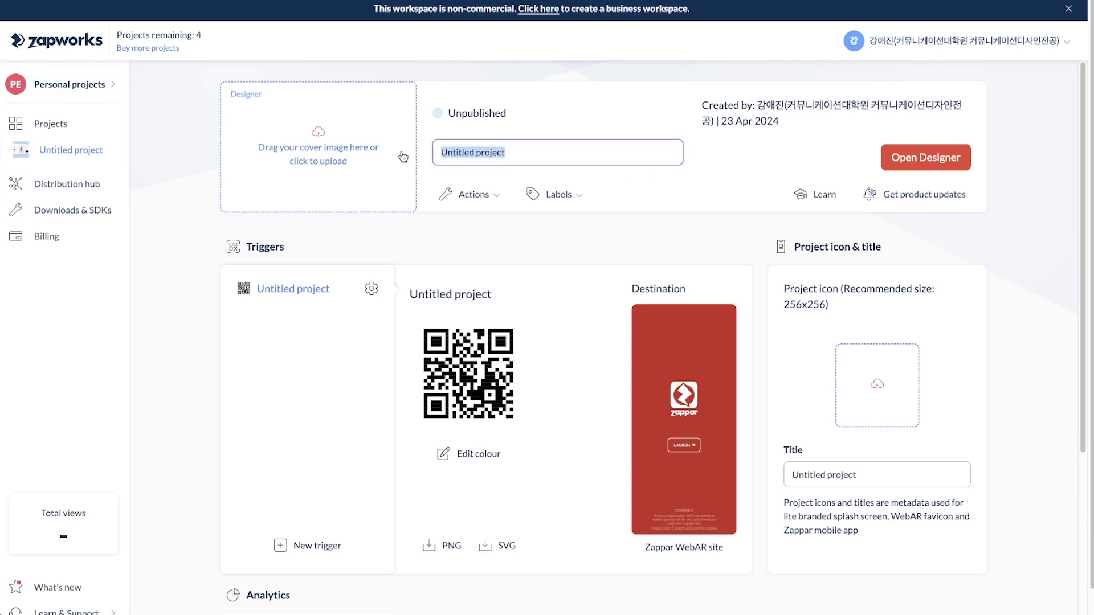
pyautogui.write('WebAR test')
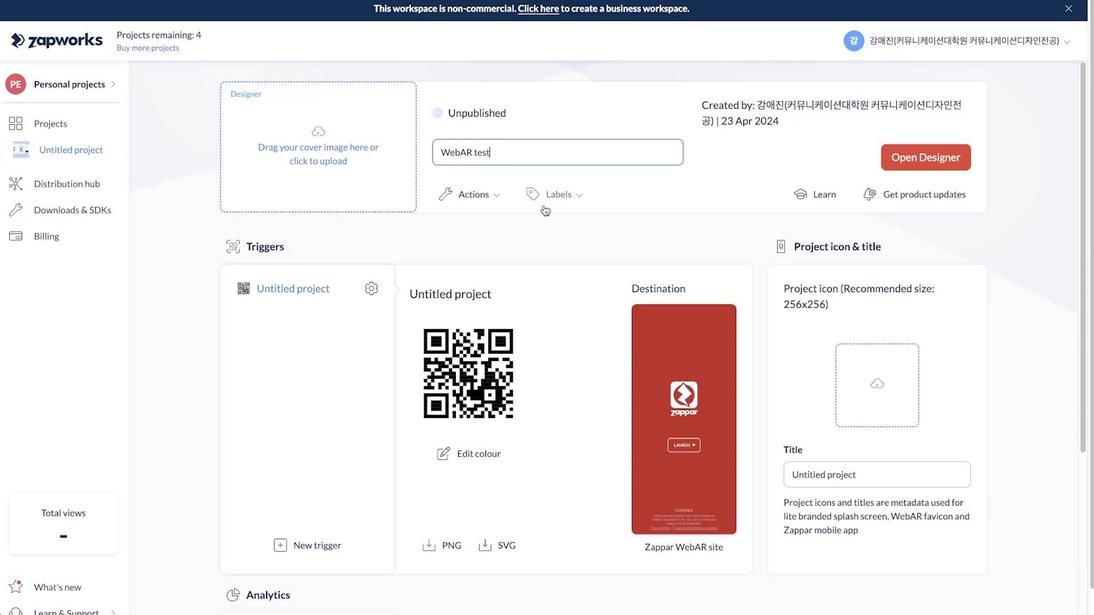
pyautogui.click(518, 173)
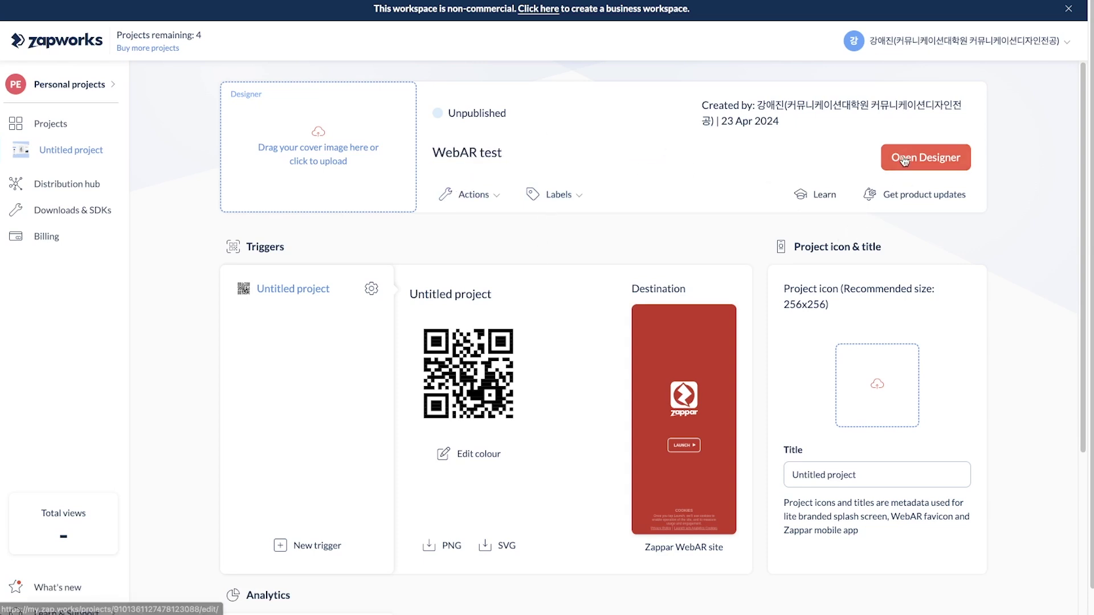
# - Open the project in Designer and start it with a blank Face tracking scene
pyautogui.click(950, 165)
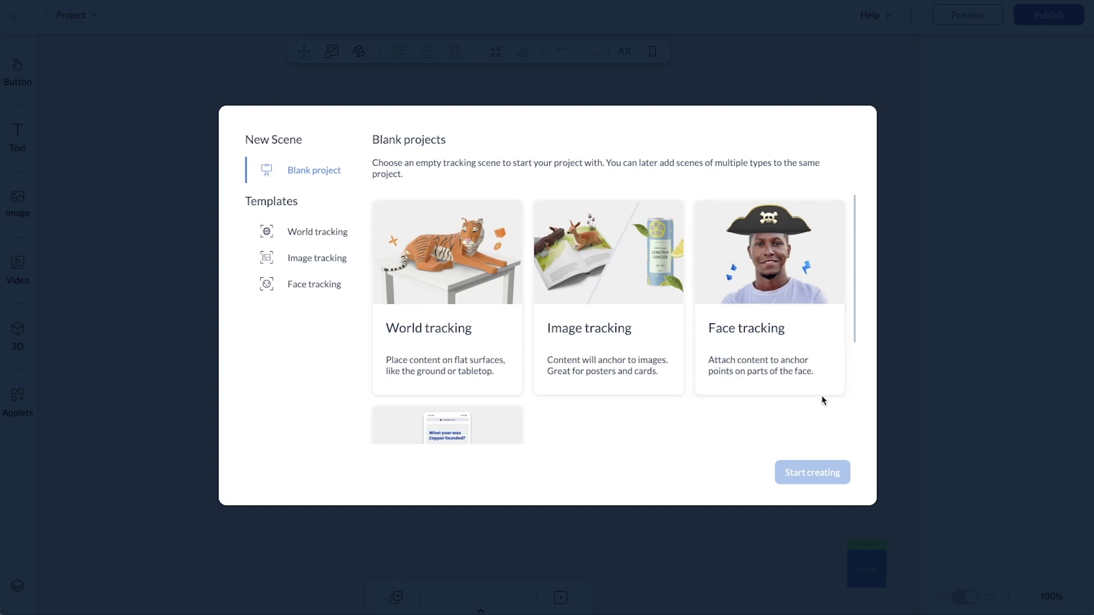
pyautogui.click(824, 336)
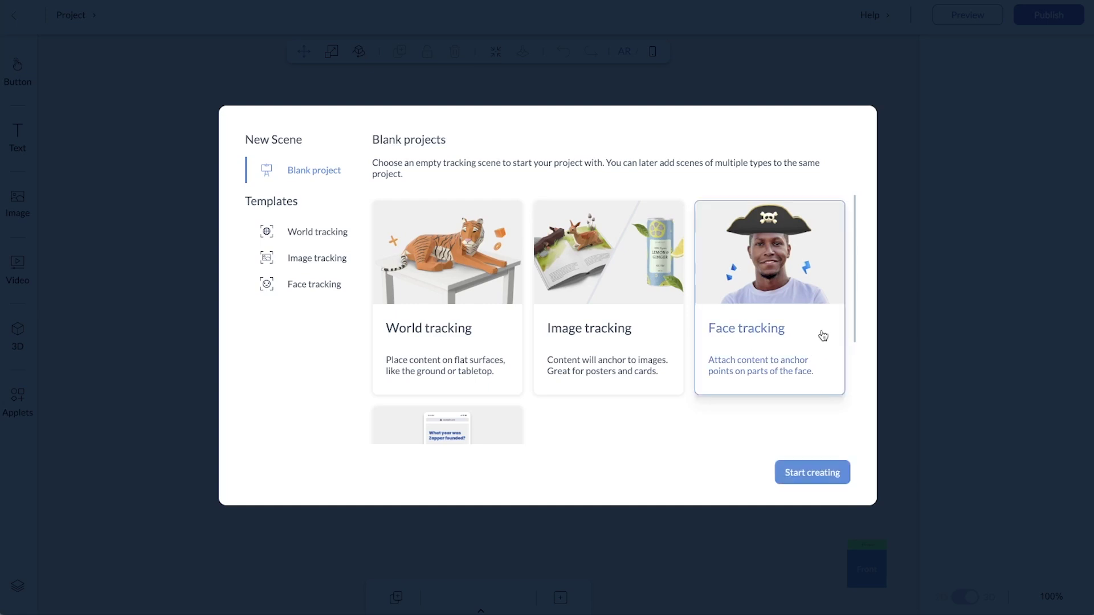
pyautogui.click(820, 481)
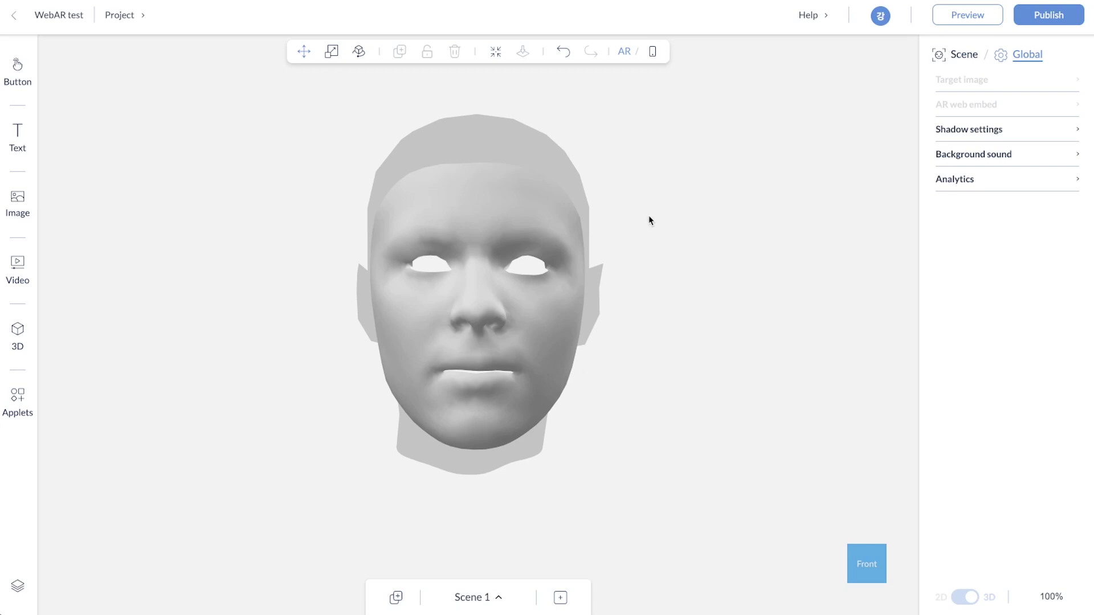
# - Browse the Zappar library of 3D models and open its full listing
pyautogui.moveTo(593, 379)
pyautogui.mouseDown()
pyautogui.moveTo(669, 408)
pyautogui.moveTo(635, 466)
pyautogui.moveTo(394, 420)
pyautogui.moveTo(511, 322)
pyautogui.moveTo(635, 361)
pyautogui.moveTo(648, 452)
pyautogui.moveTo(463, 385)
pyautogui.moveTo(611, 338)
pyautogui.moveTo(593, 391)
pyautogui.moveTo(600, 375)
pyautogui.mouseUp()
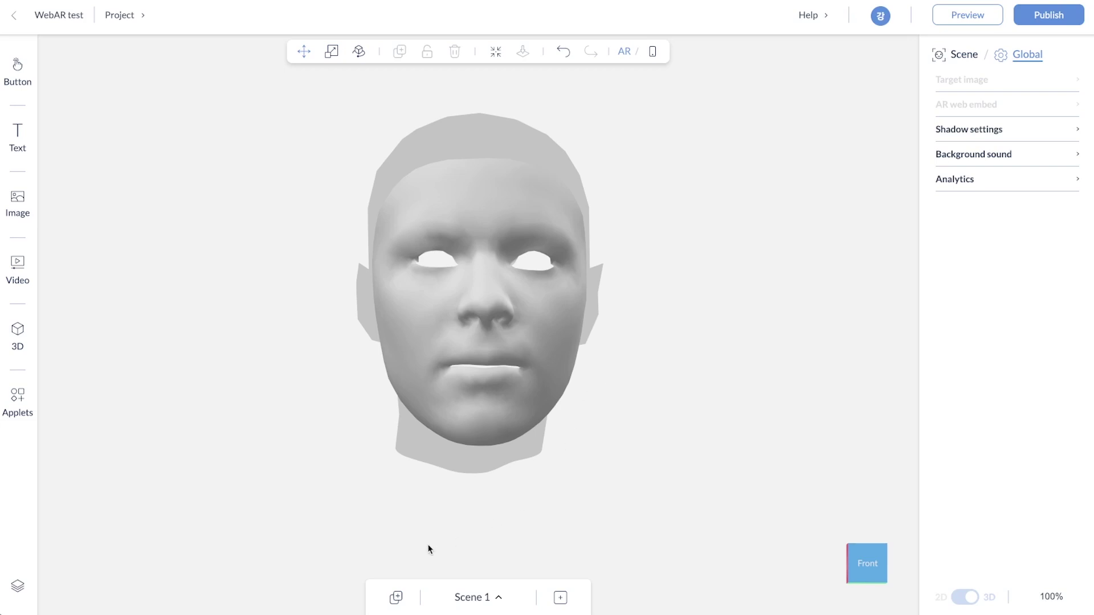
pyautogui.click(20, 350)
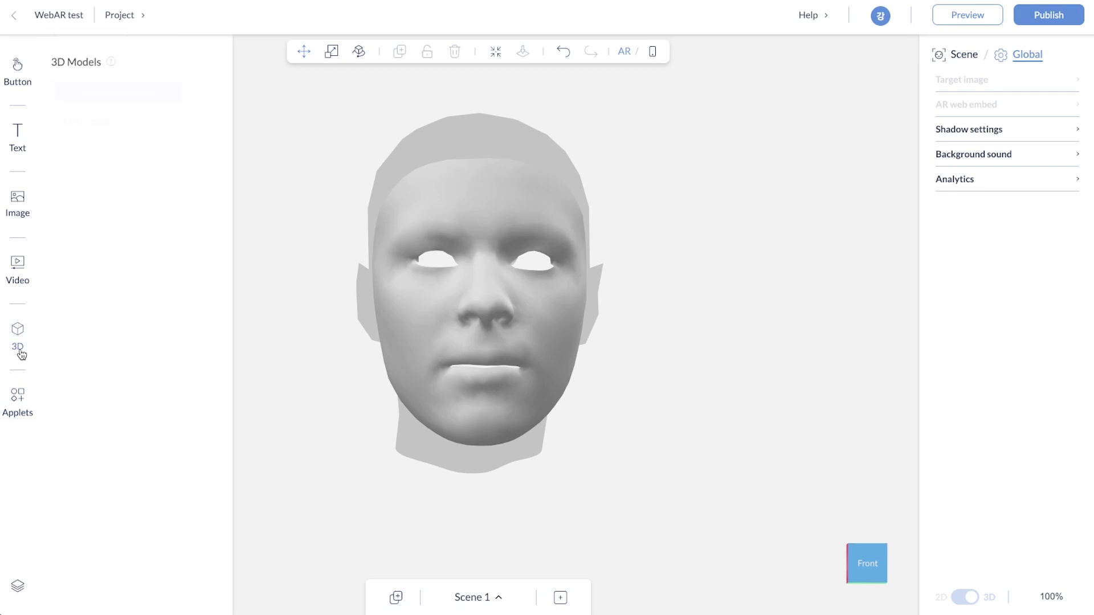
pyautogui.click(200, 181)
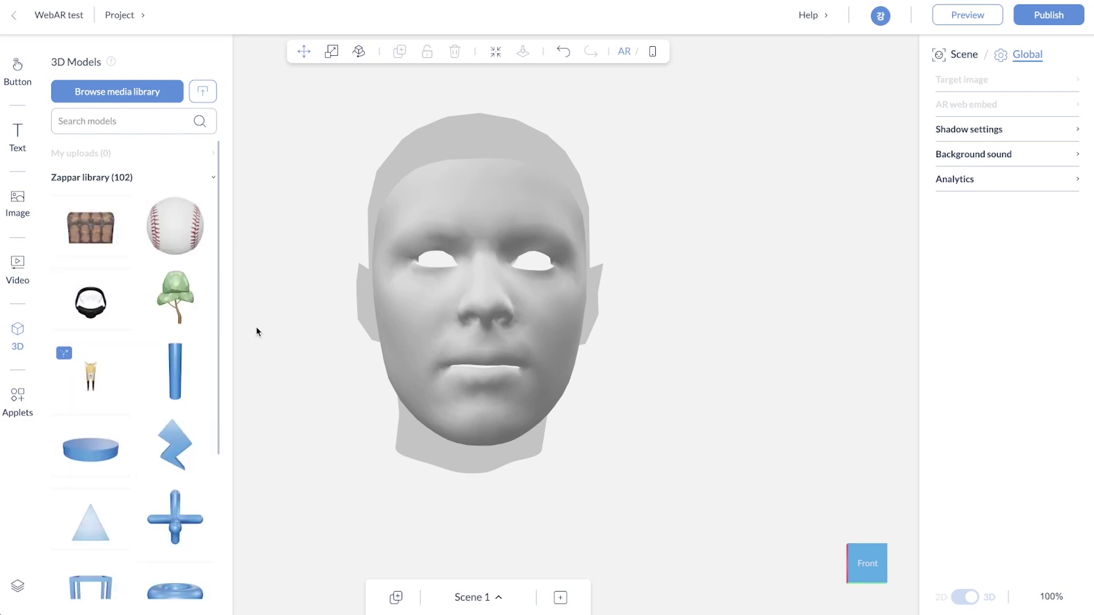
pyautogui.moveTo(221, 379); pyautogui.dragTo(226, 585)
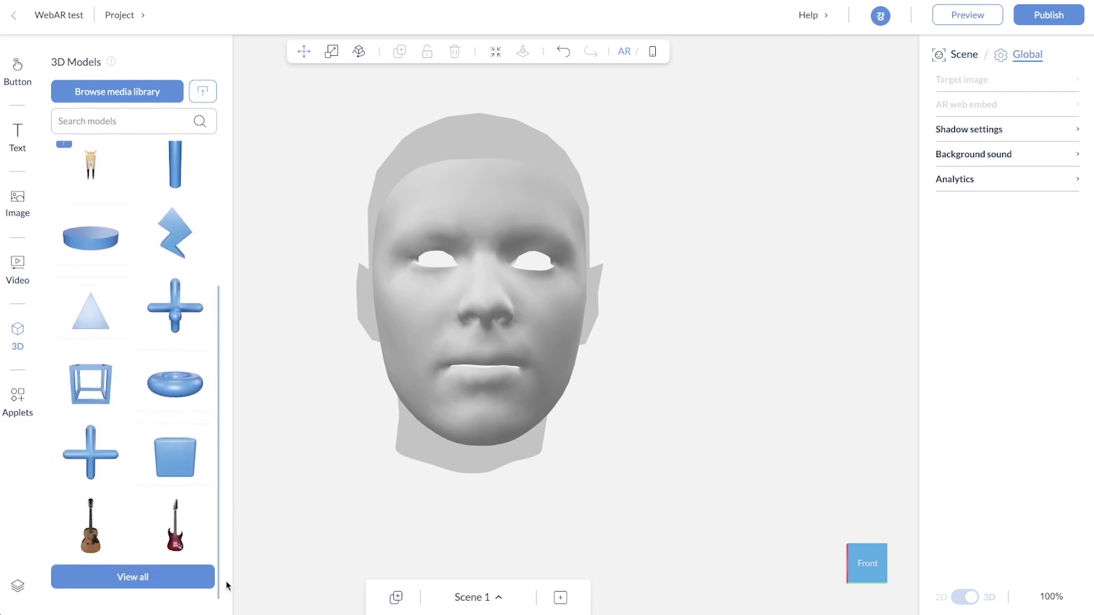
pyautogui.click(135, 578)
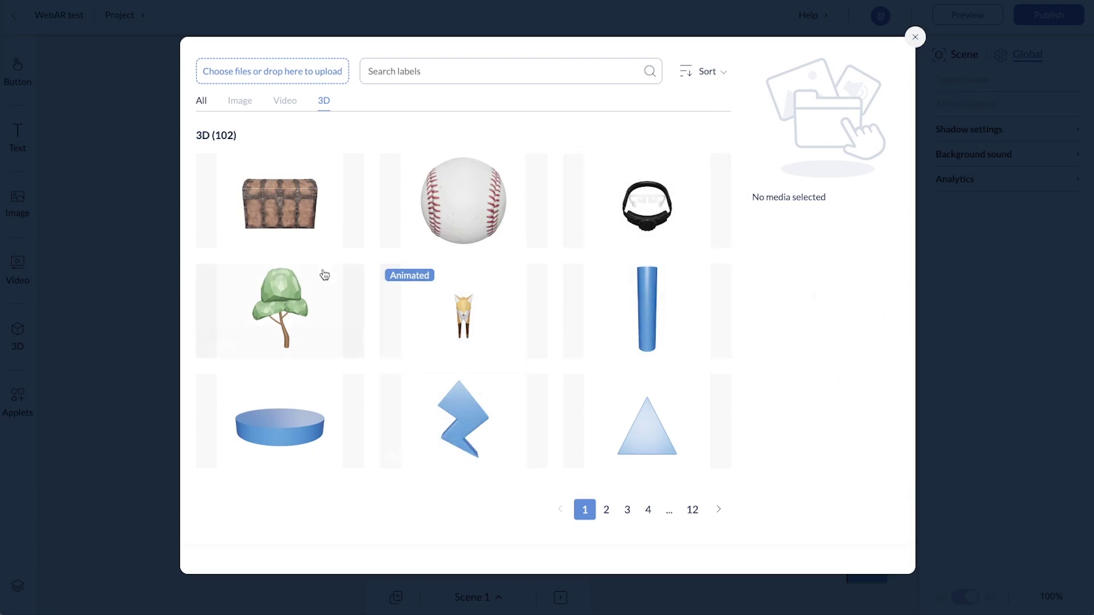
# - Find the black-glasses.glb model on page 10 of the 3D library and add it to the scene
pyautogui.click(607, 514)
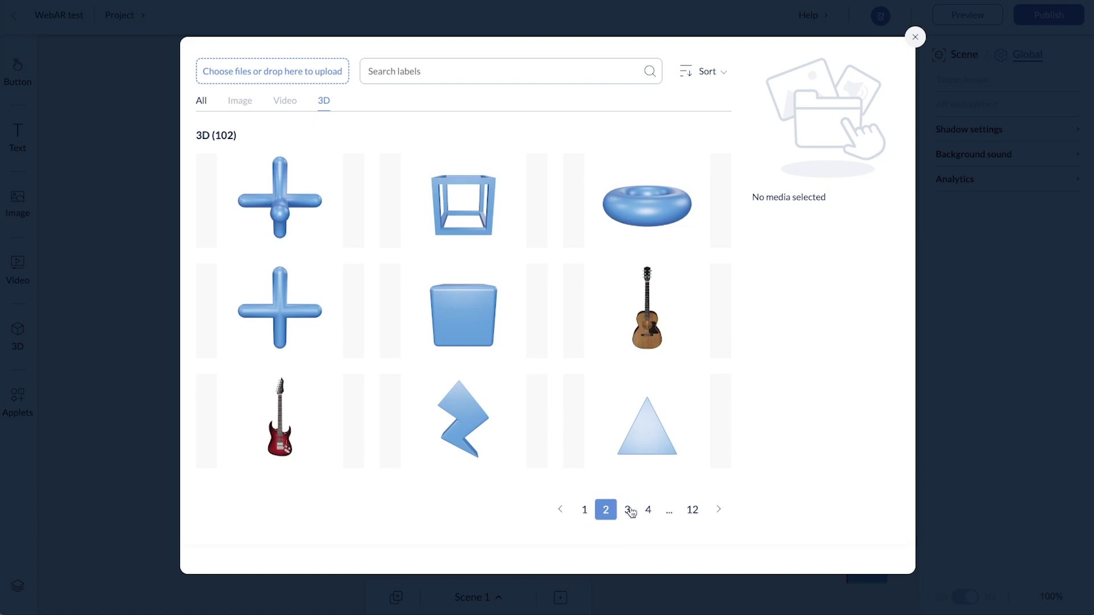
pyautogui.click(629, 512)
pyautogui.click(649, 512)
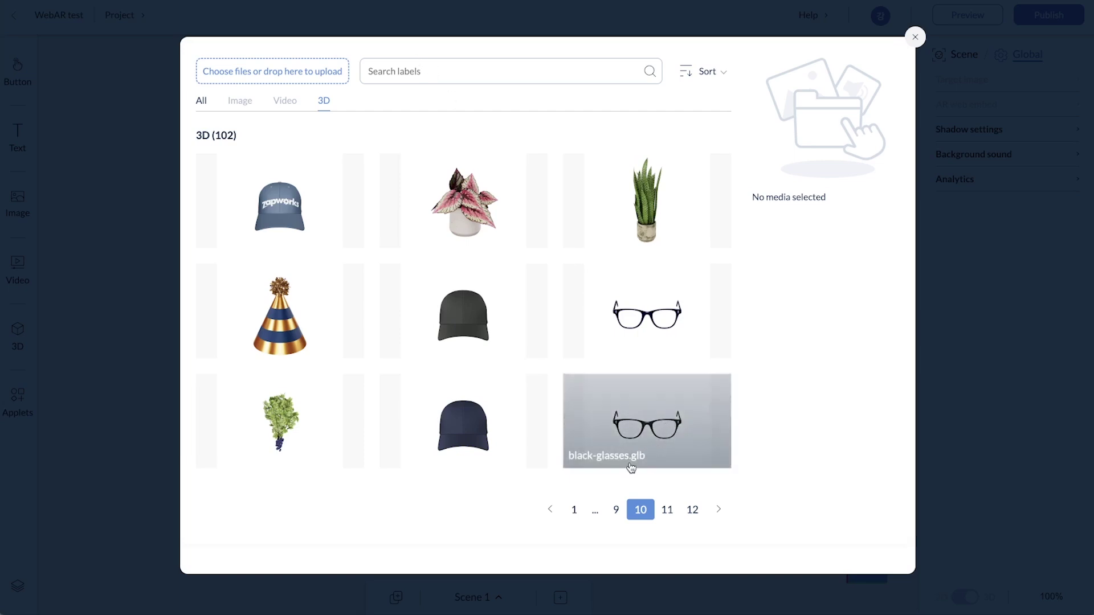
pyautogui.click(674, 438)
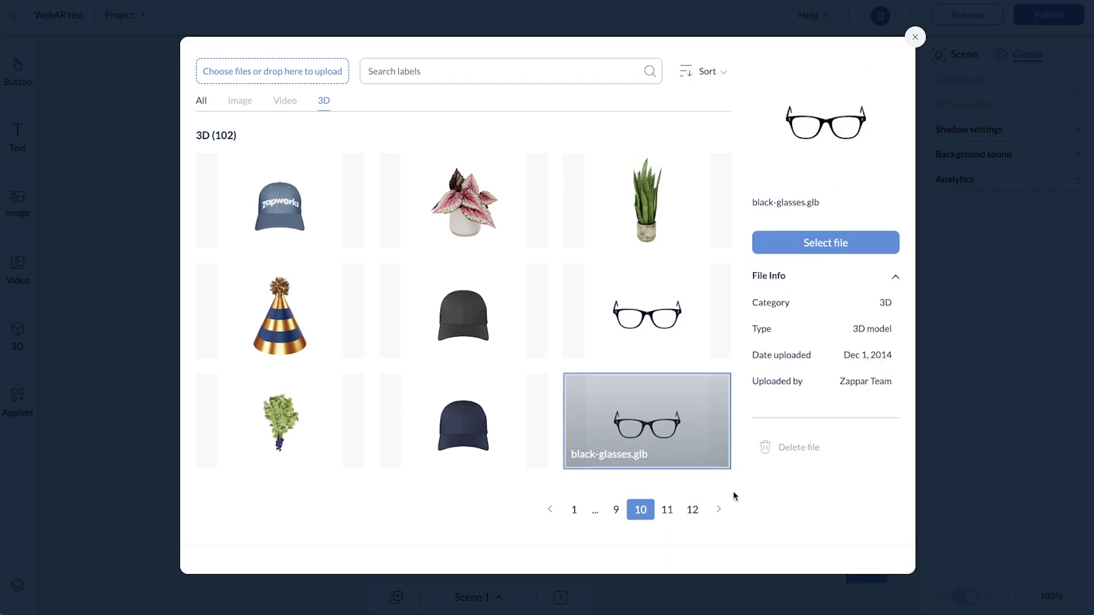
pyautogui.click(856, 244)
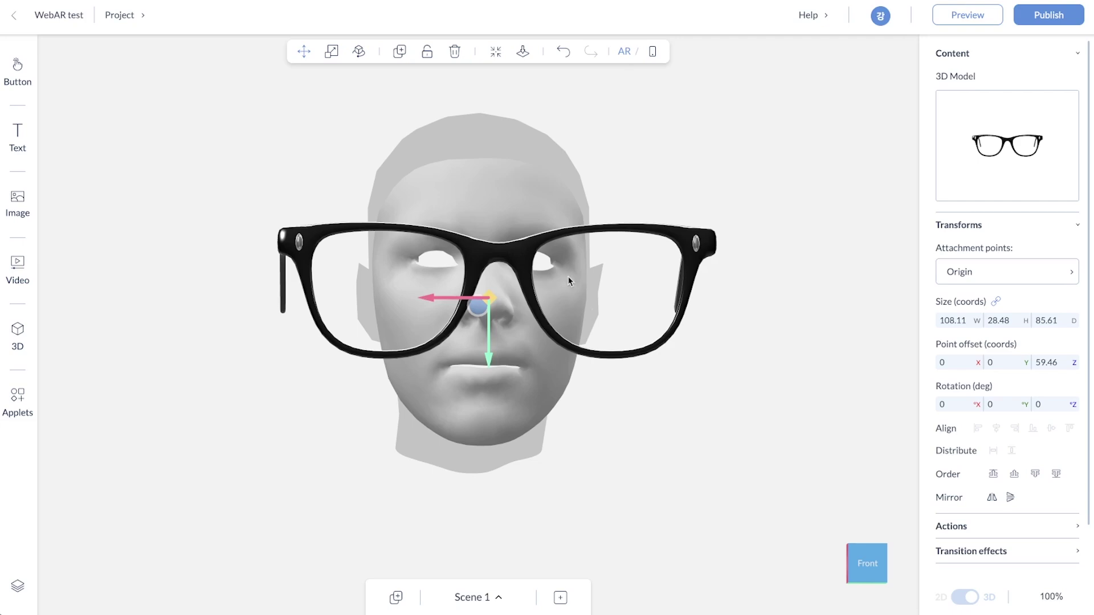
# - Scale the glasses down proportionally to about 61 wide, 16 high and 48 deep
pyautogui.moveTo(353, 451); pyautogui.dragTo(366, 476)
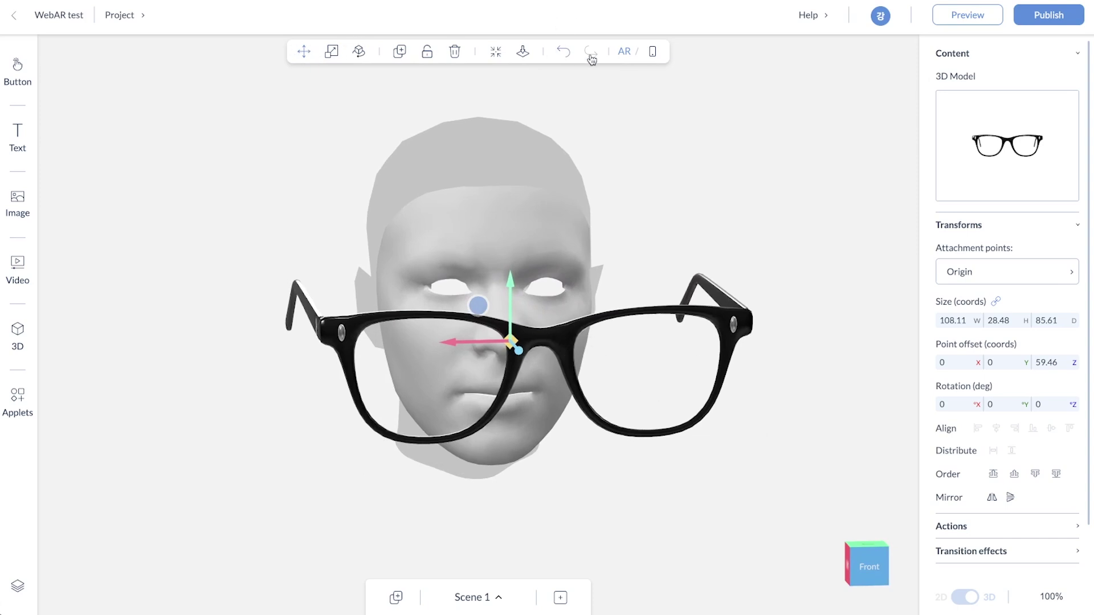
pyautogui.click(332, 56)
pyautogui.moveTo(521, 353); pyautogui.dragTo(473, 228)
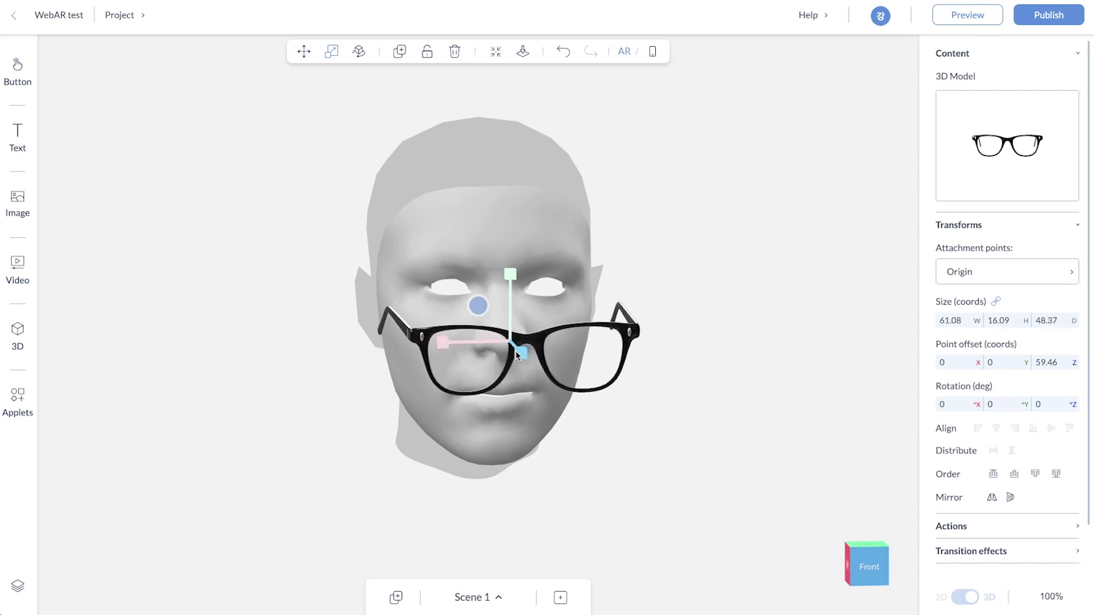
# - Move the glasses up to eye level and back against the face, to an offset of about Y 9.75 and Z 22.4
pyautogui.click(304, 52)
pyautogui.moveTo(509, 283); pyautogui.dragTo(397, 488)
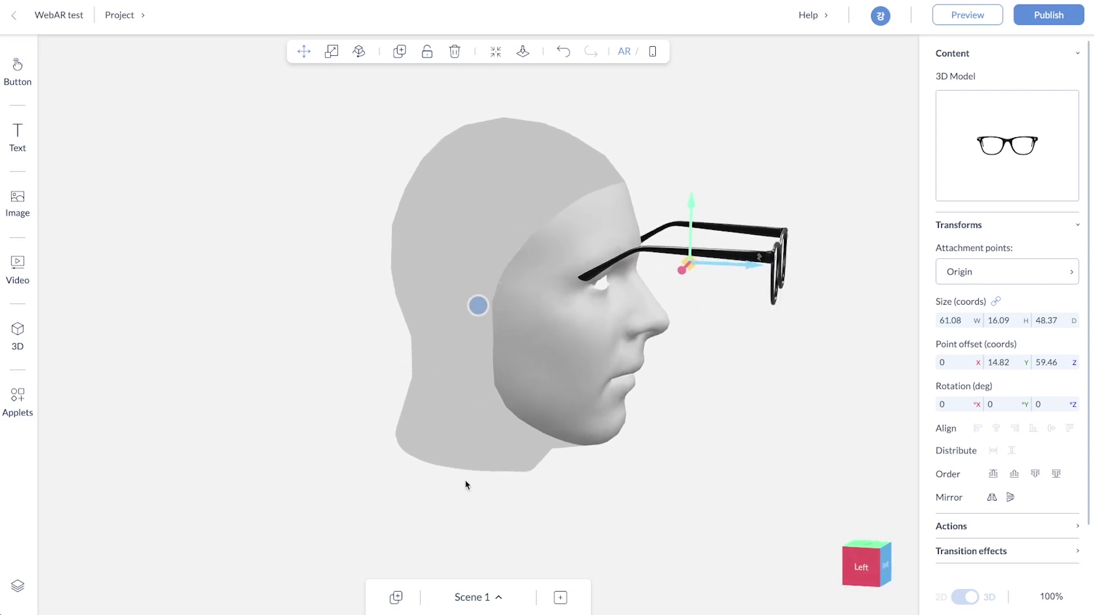
pyautogui.moveTo(750, 265); pyautogui.dragTo(634, 276)
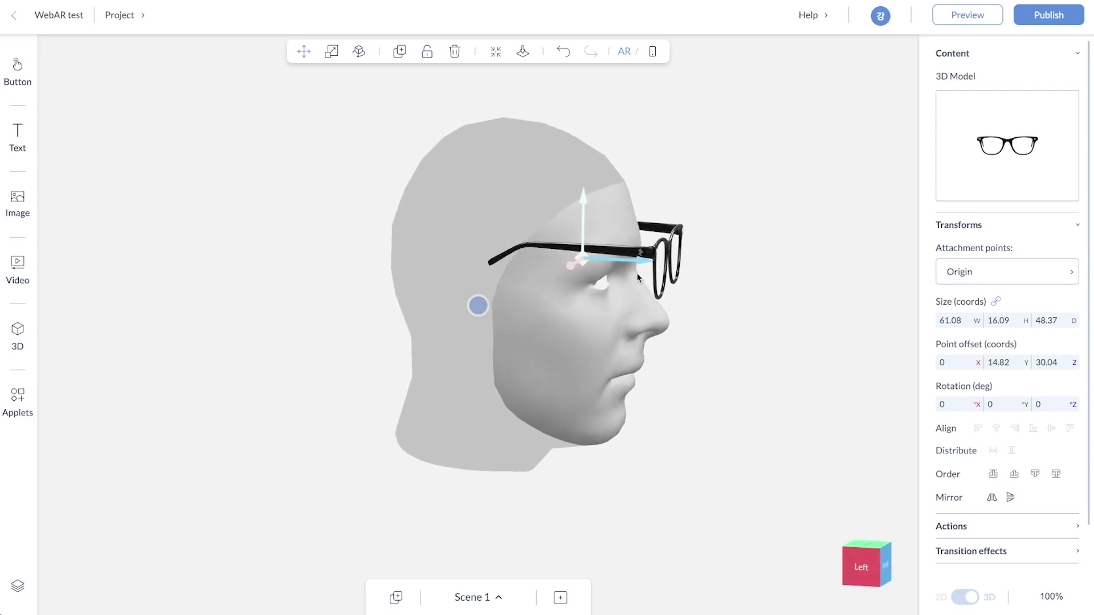
pyautogui.moveTo(584, 197)
pyautogui.mouseDown()
pyautogui.moveTo(578, 231)
pyautogui.moveTo(575, 212)
pyautogui.mouseUp()
pyautogui.moveTo(647, 282); pyautogui.dragTo(625, 282)
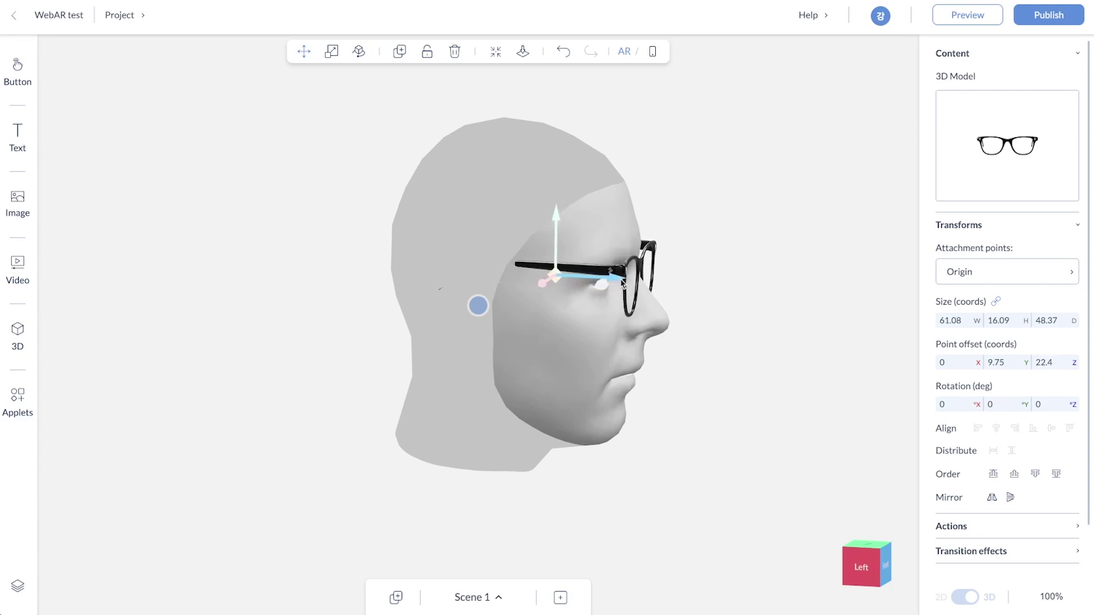
# - Enlarge the glasses proportionally to about 70 wide, 18 high and 55 deep so they fit the head
pyautogui.moveTo(777, 439)
pyautogui.mouseDown()
pyautogui.moveTo(625, 464)
pyautogui.moveTo(610, 422)
pyautogui.moveTo(781, 430)
pyautogui.mouseUp()
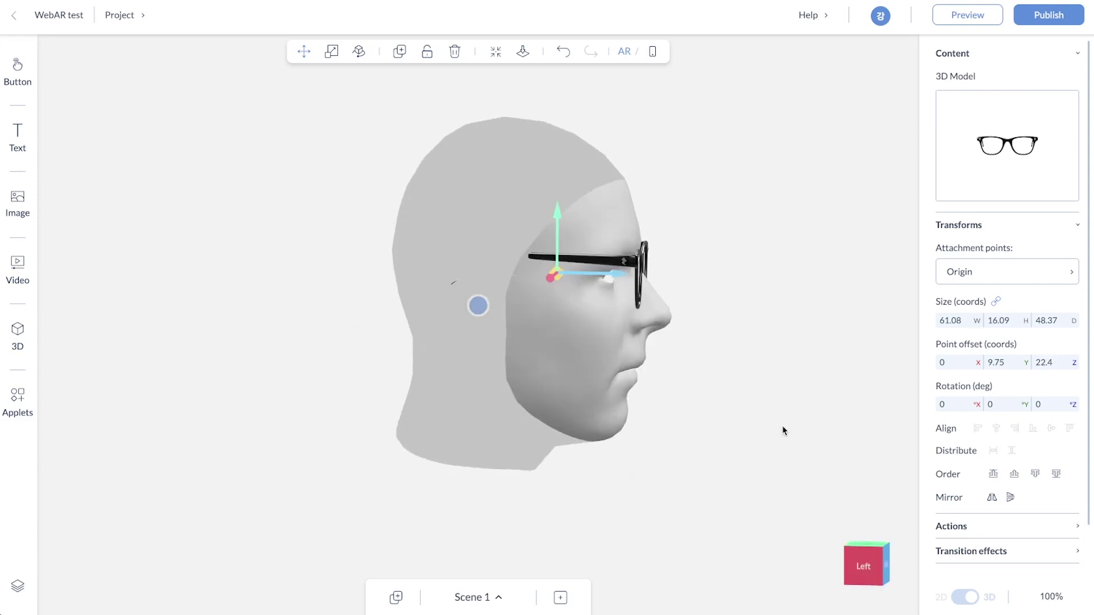
pyautogui.click(331, 51)
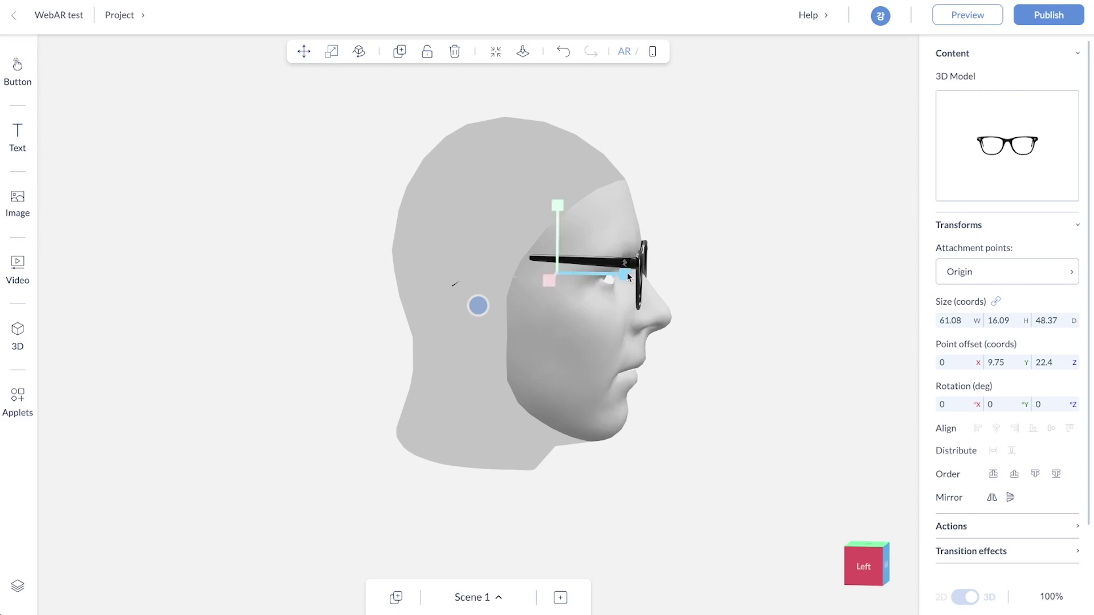
pyautogui.moveTo(628, 277); pyautogui.dragTo(635, 277)
pyautogui.moveTo(733, 397); pyautogui.dragTo(589, 408)
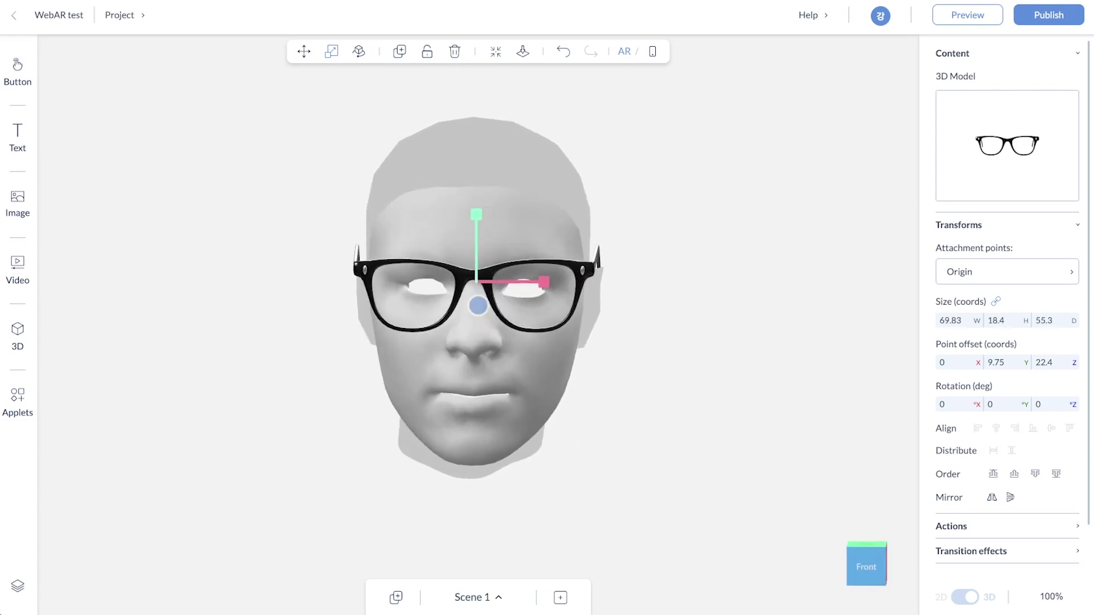
# - Lower the glasses to a Y offset of about 7.6 and tilt them 4 degrees around the X axis
pyautogui.moveTo(388, 467); pyautogui.dragTo(483, 310)
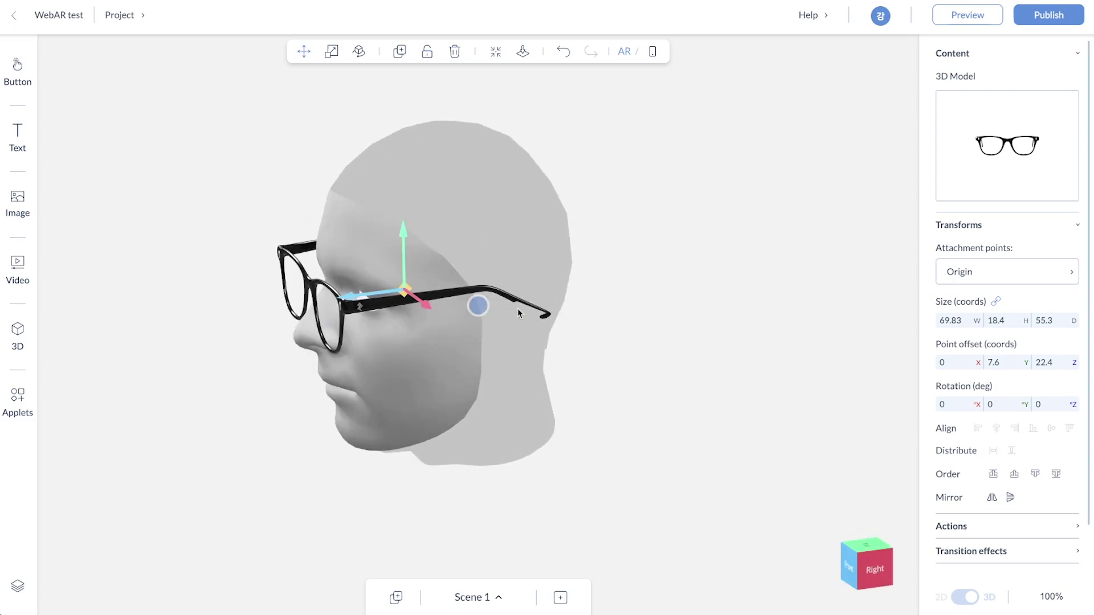
pyautogui.click(359, 52)
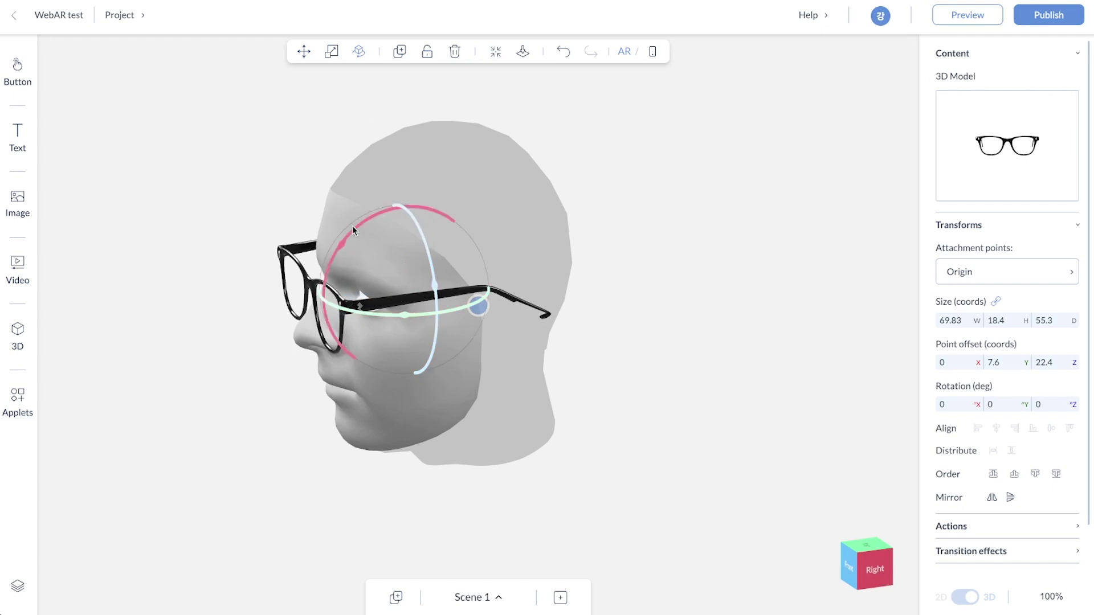
pyautogui.moveTo(366, 220); pyautogui.dragTo(362, 222)
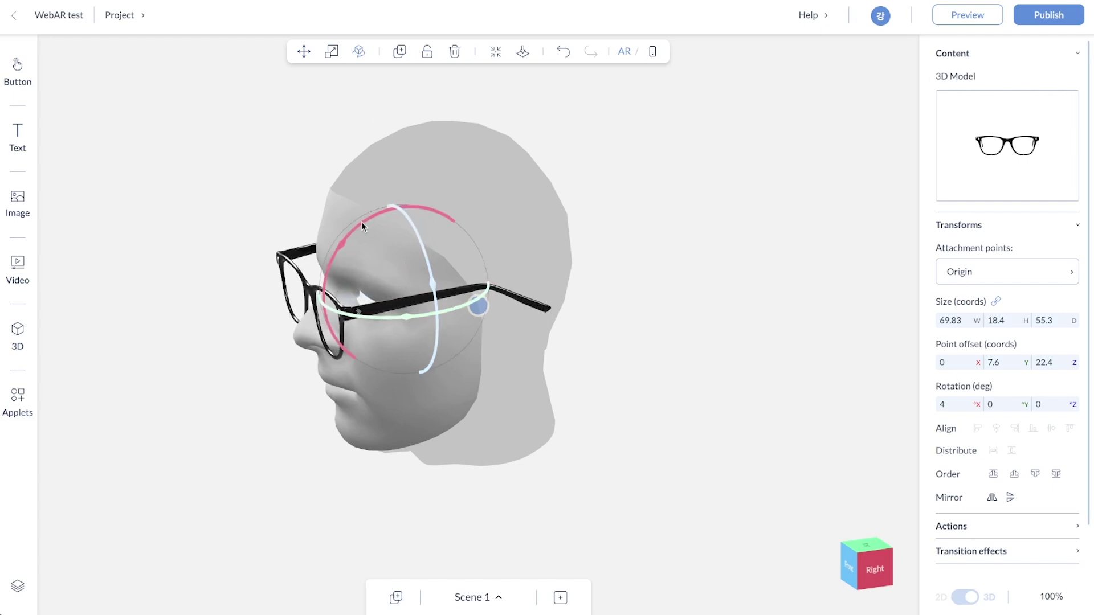
# - Raise the glasses slightly on the face to a Y offset of about 8.2
pyautogui.click(306, 51)
pyautogui.moveTo(398, 237); pyautogui.dragTo(396, 229)
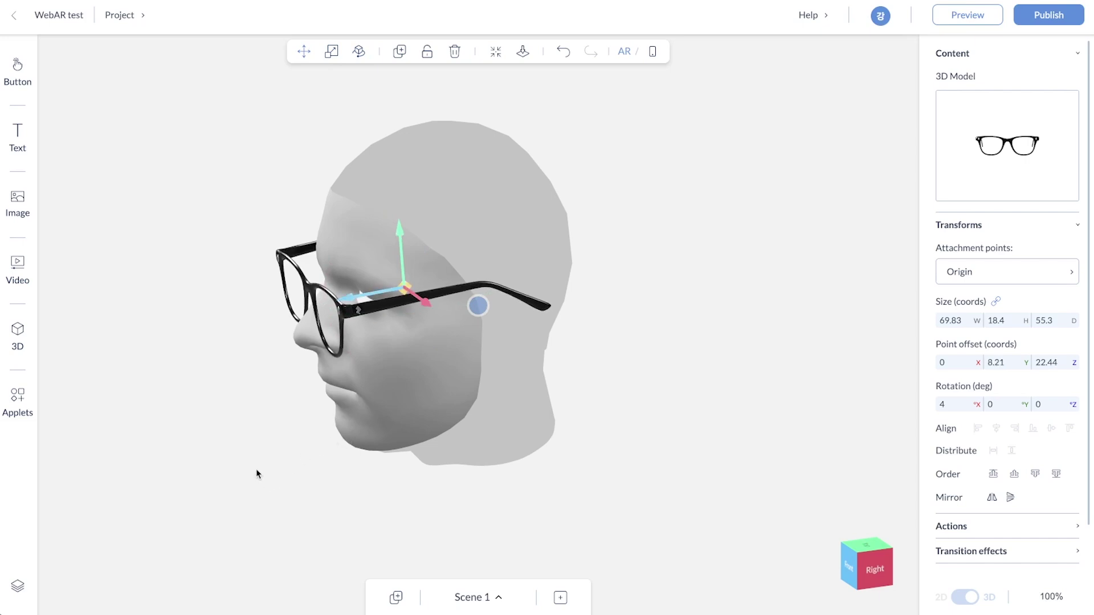
pyautogui.moveTo(257, 474); pyautogui.dragTo(350, 460)
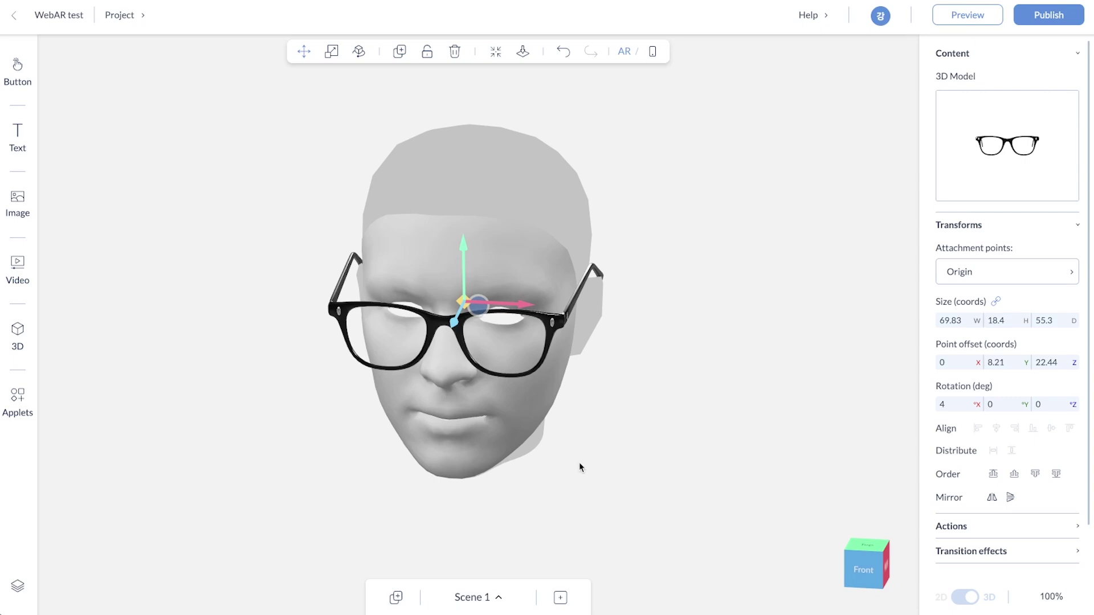
pyautogui.moveTo(579, 462); pyautogui.dragTo(644, 430)
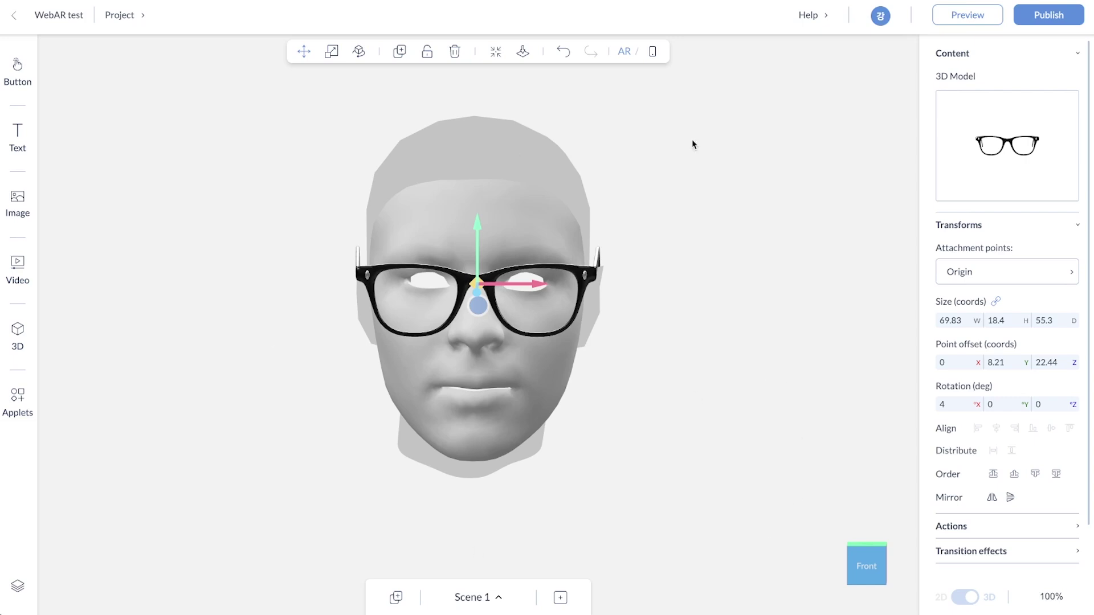
# - Preview the face-tracking project, publish it, and dismiss the published QR code notice
pyautogui.click(972, 17)
pyautogui.click(1057, 19)
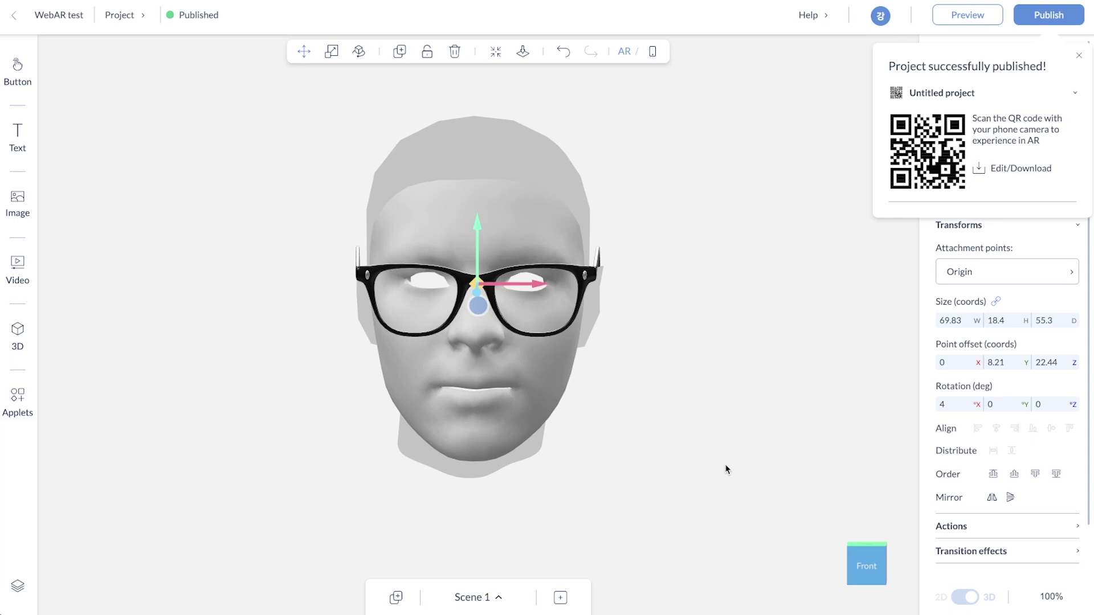
pyautogui.click(756, 476)
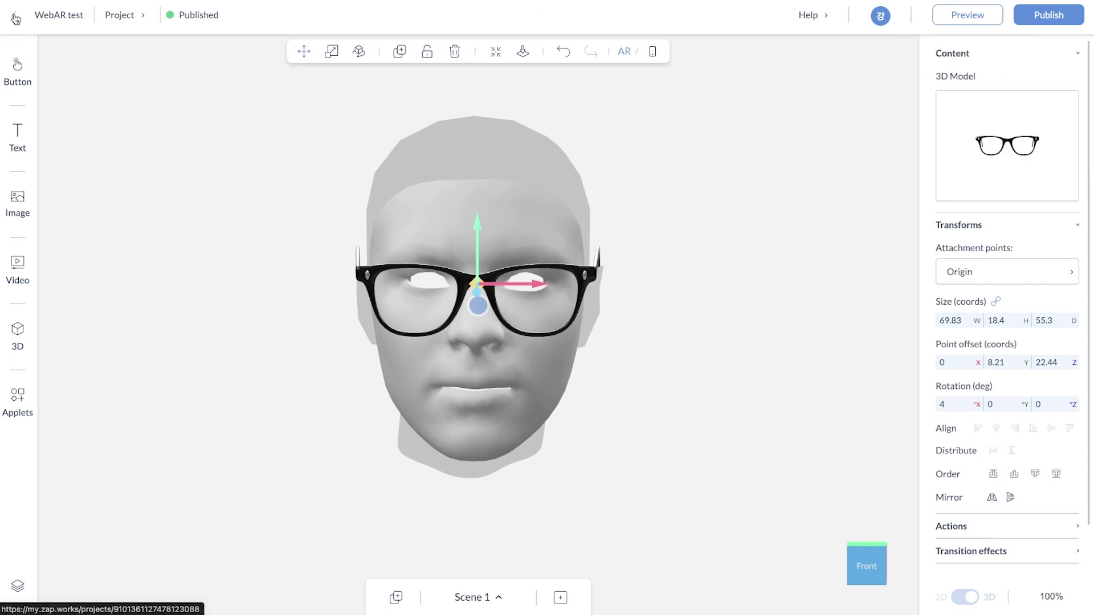
# - Return to the WebAR test project's overview page and create a new Deep link trigger
pyautogui.hotkey('alt', 'Left')
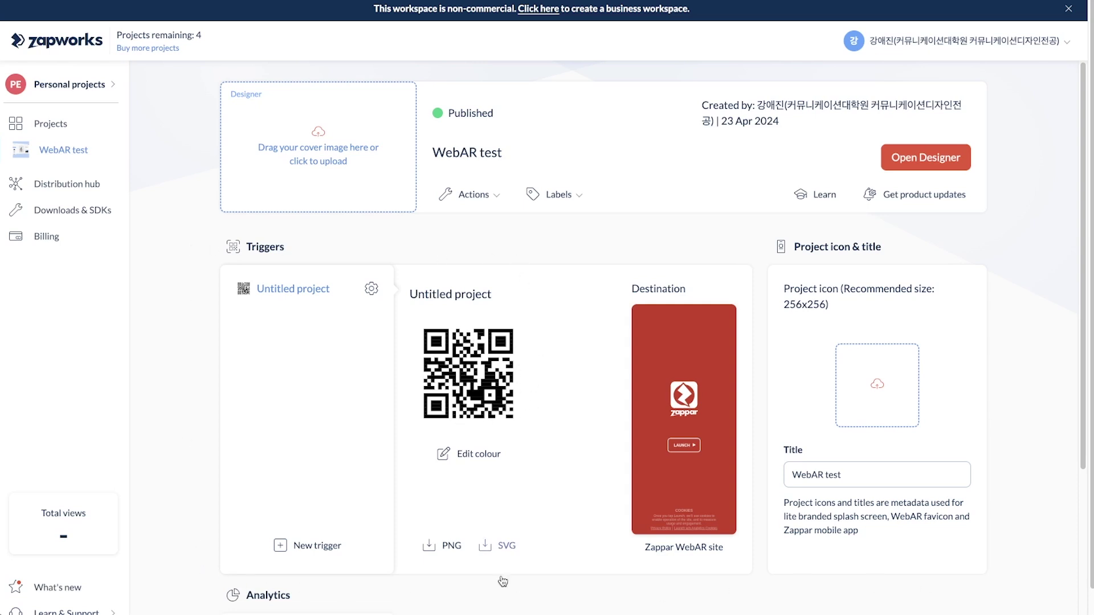
pyautogui.click(287, 549)
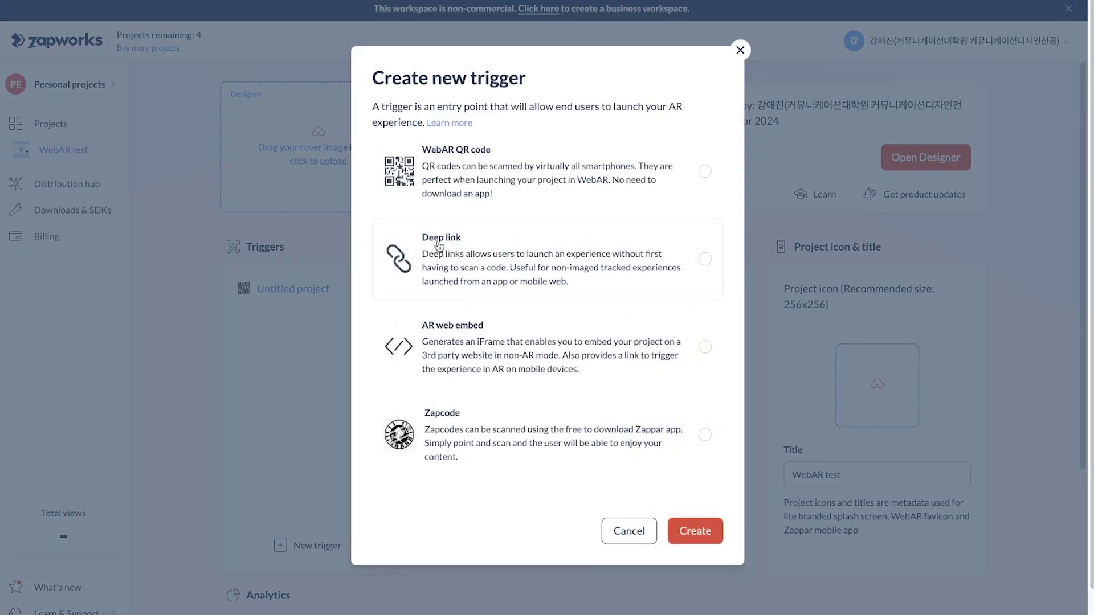
pyautogui.click(466, 256)
pyautogui.click(697, 534)
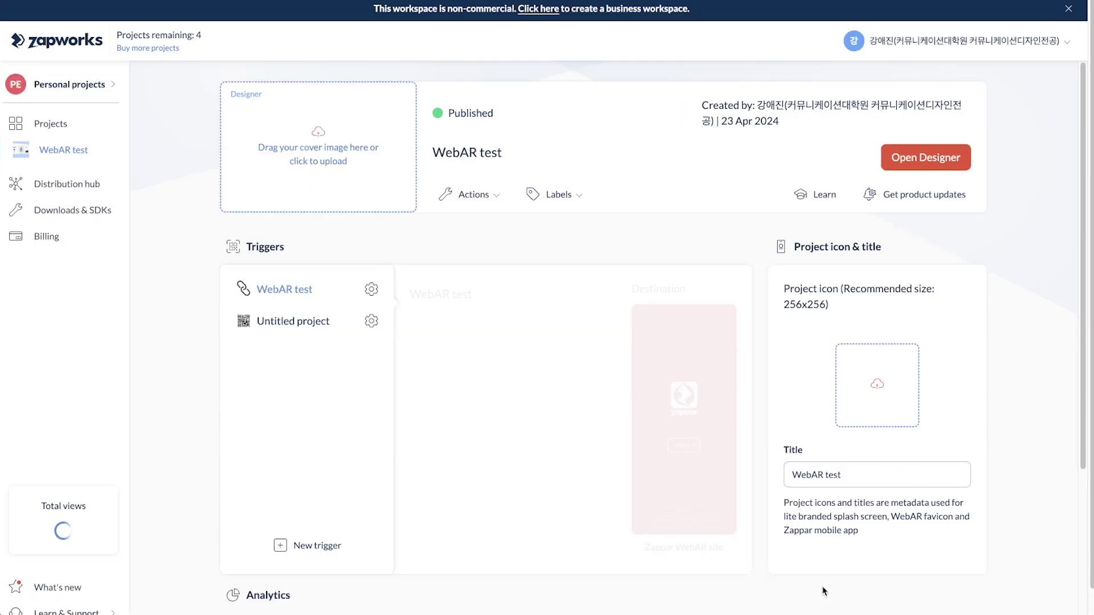
# - Rename the QR code trigger "Untitled project" as "WebAR test"
pyautogui.click(283, 326)
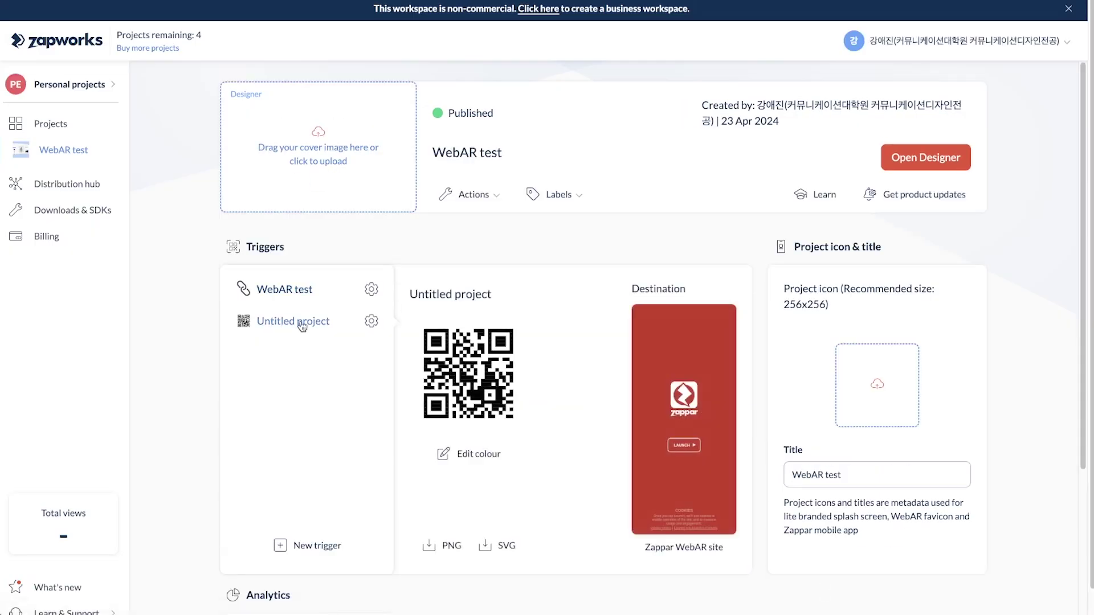
pyautogui.click(451, 294)
pyautogui.write('W')
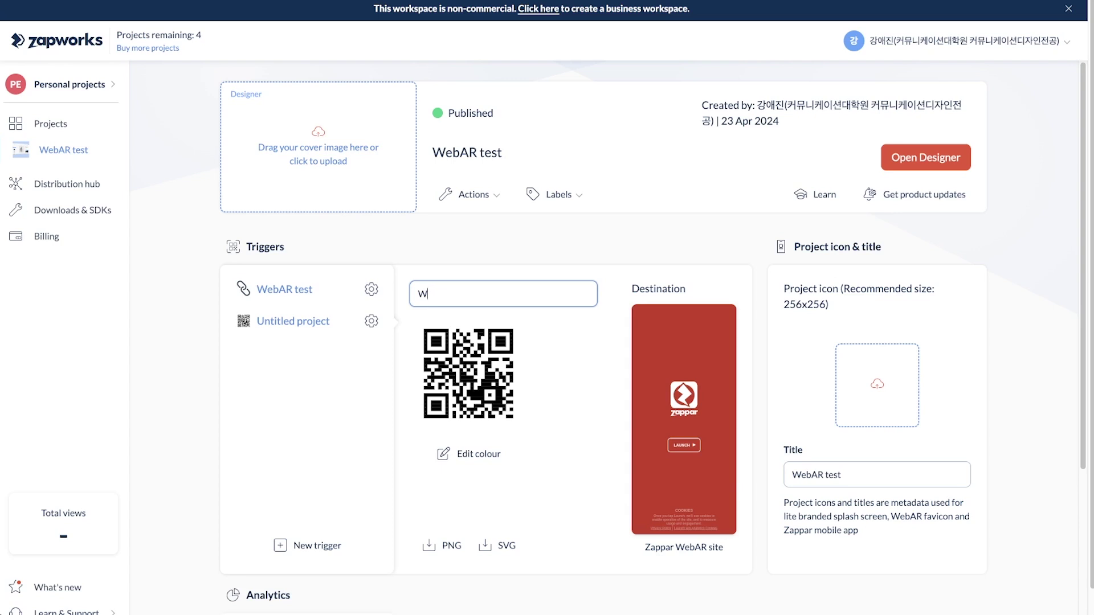
pyautogui.write('ebAR test')
pyautogui.press('Return')
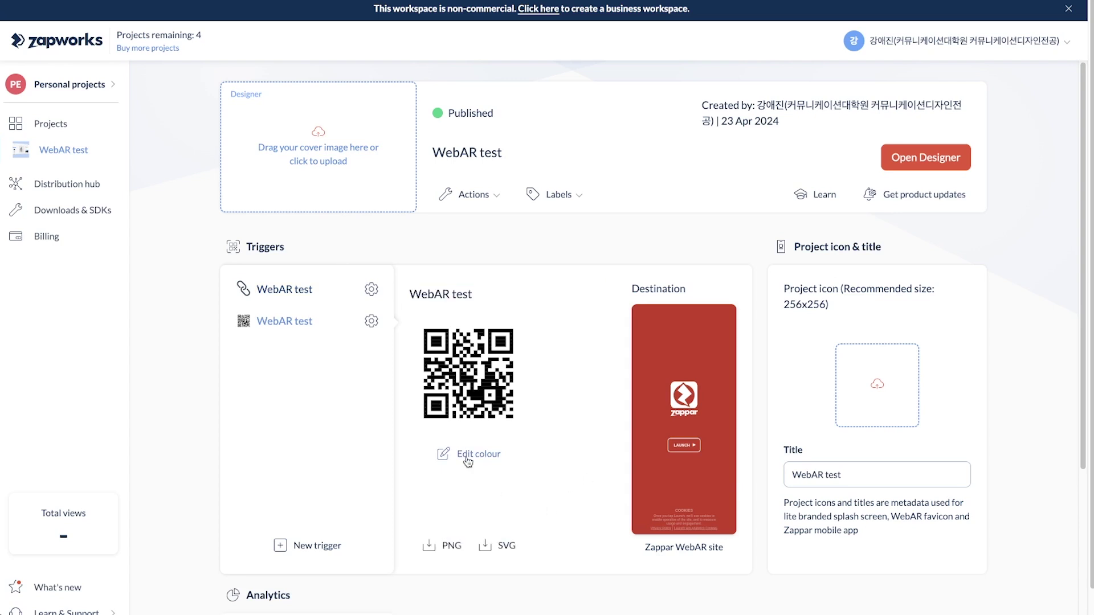
# - Copy the web address of the WebAR test deep link trigger to the clipboard
pyautogui.click(303, 289)
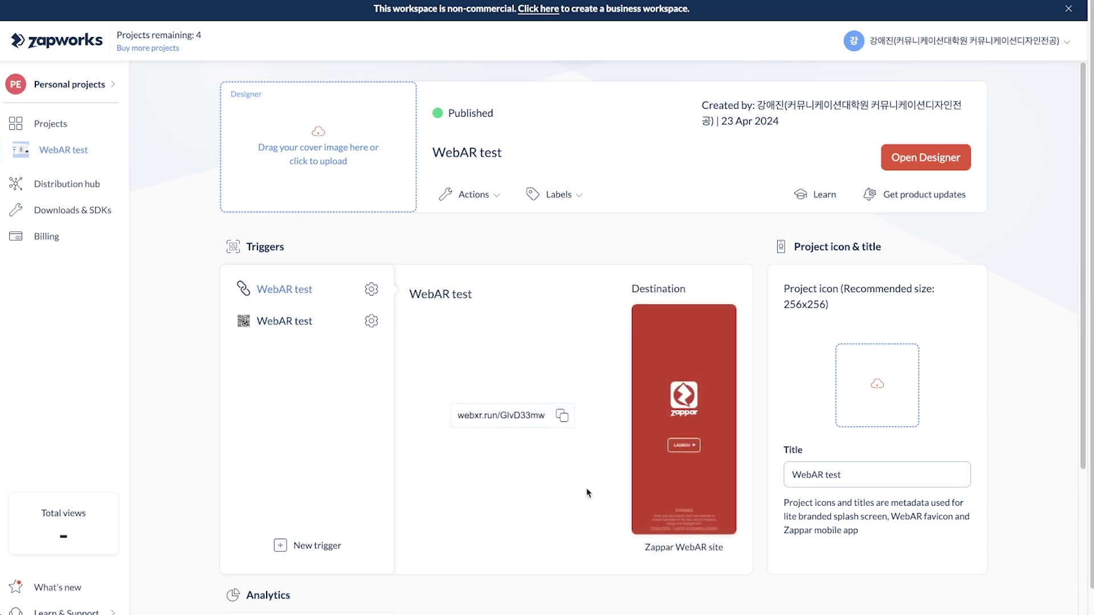
pyautogui.click(562, 415)
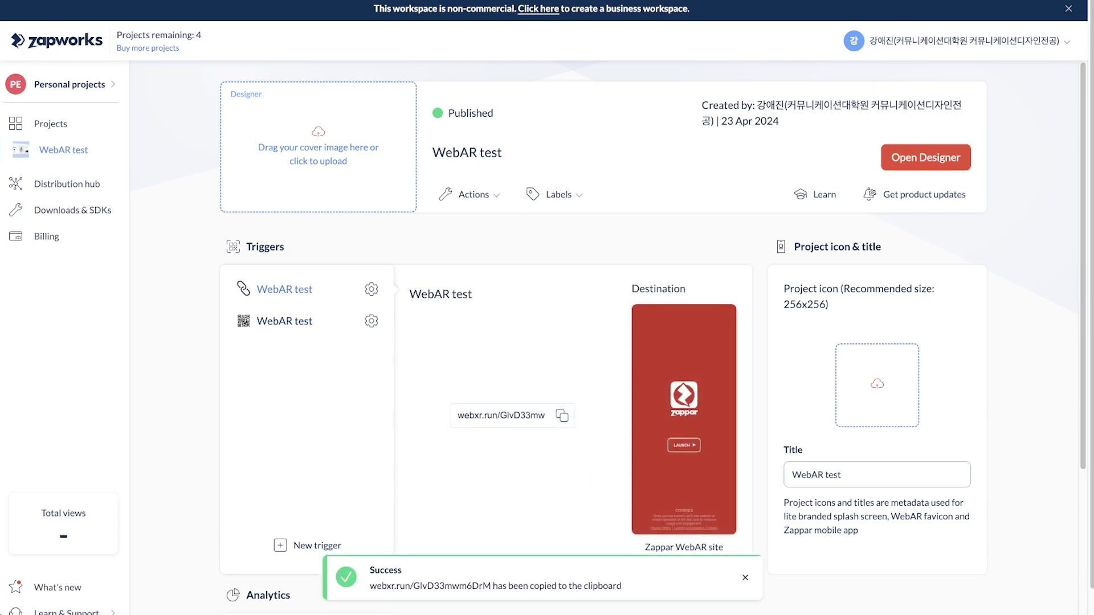